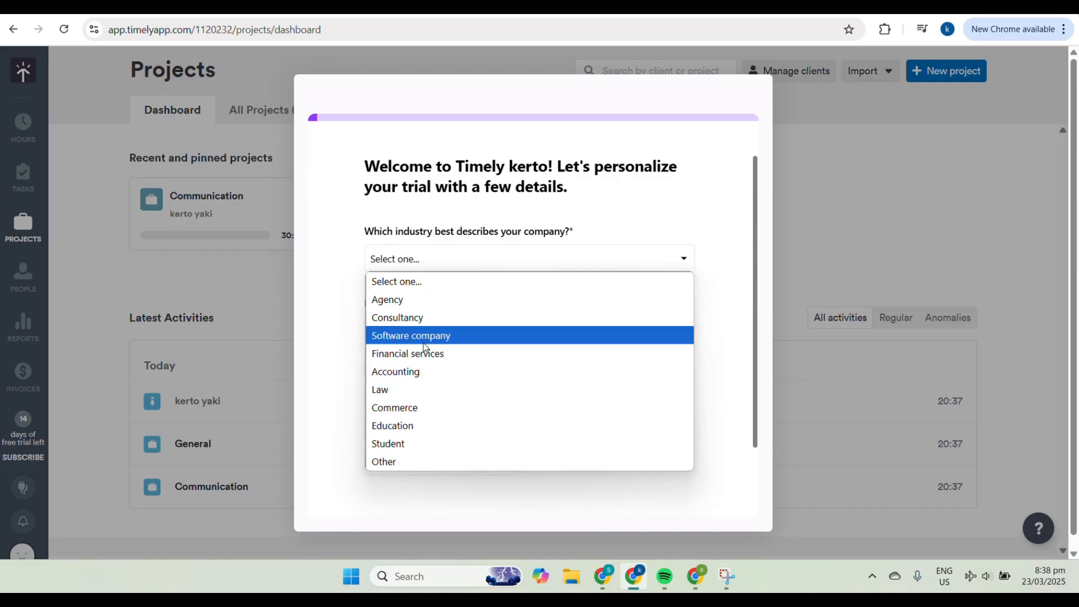
# - Complete the first trial questions with Agency as the industry and 2-30 people as the company size
pyautogui.click(416, 301)
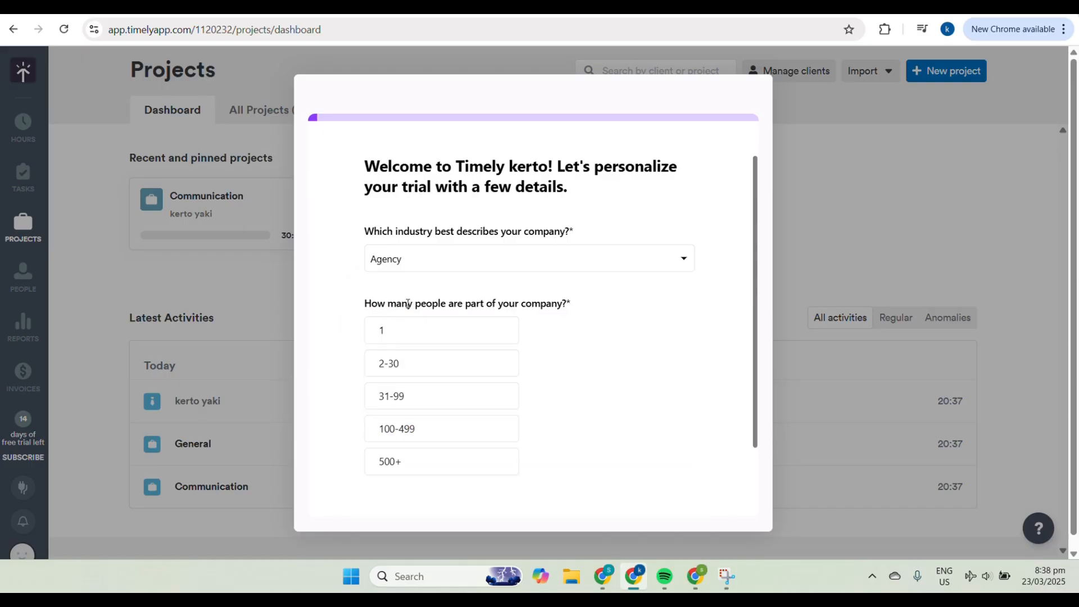
pyautogui.click(422, 364)
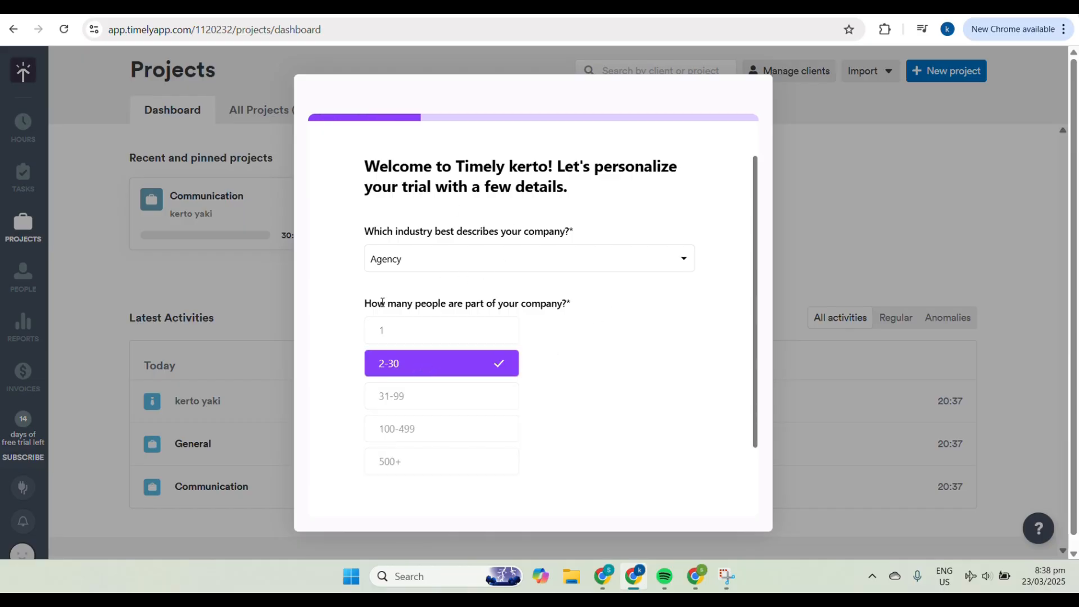
pyautogui.scroll(-1, 628, 255)
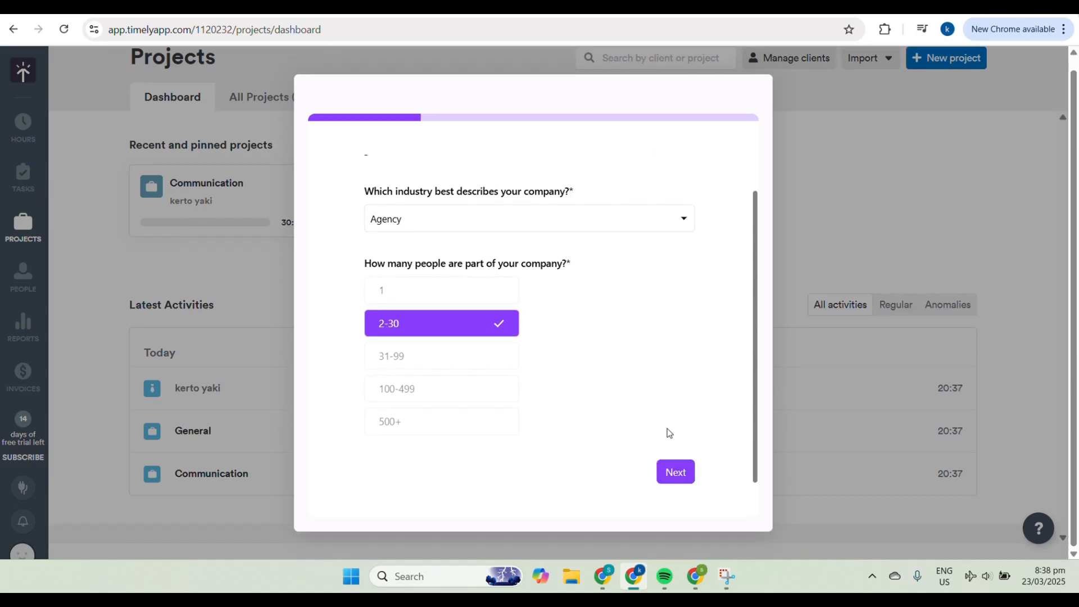
pyautogui.click(670, 475)
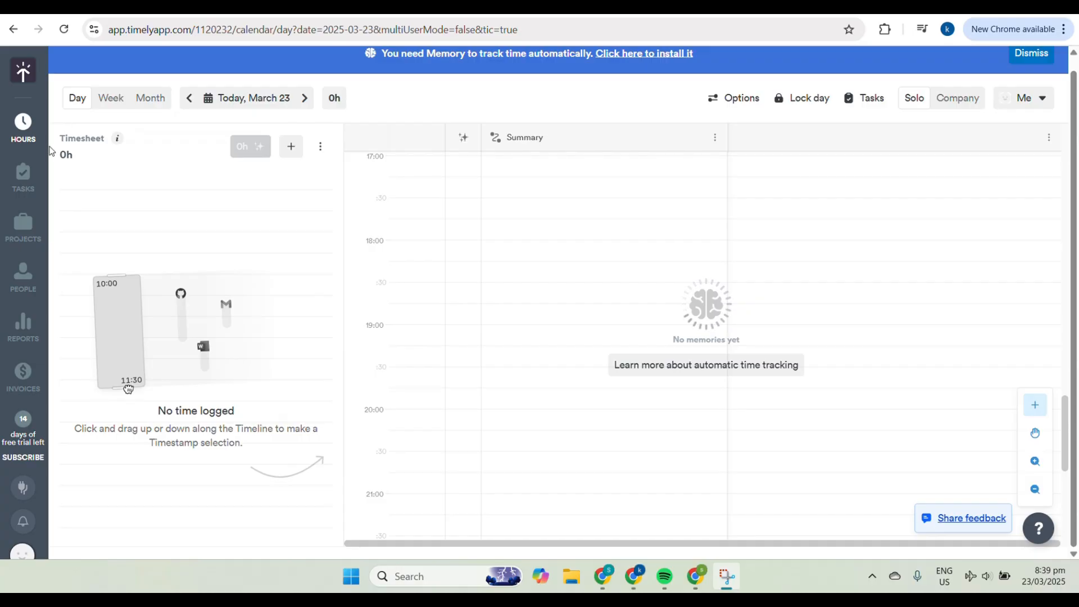
# - Start a new project from the Projects dashboard and name it "out of workplace"
pyautogui.scroll(5, 49, 148)
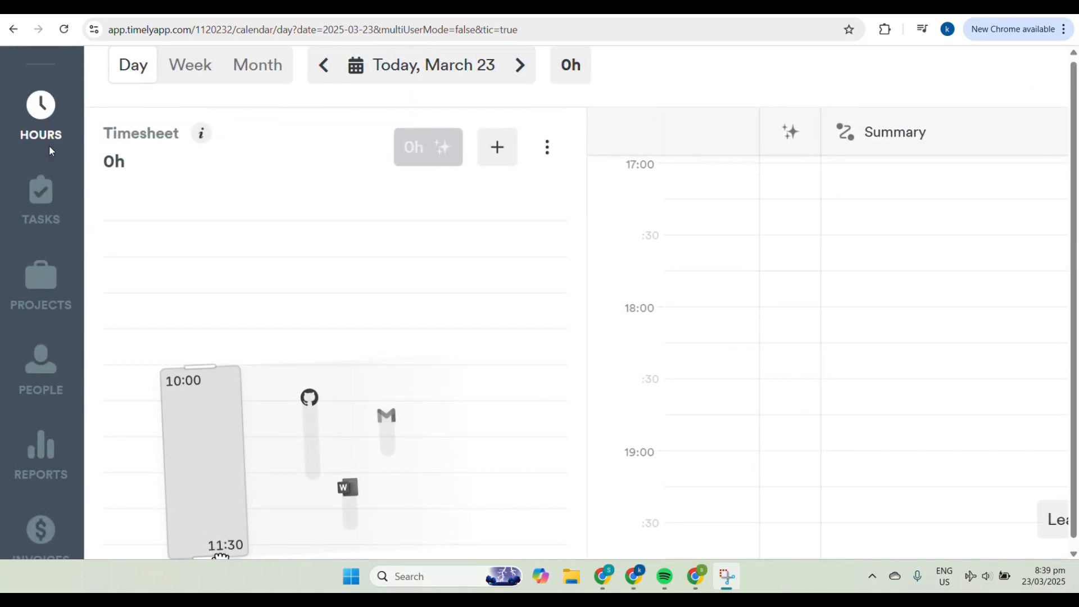
pyautogui.scroll(3, 49, 145)
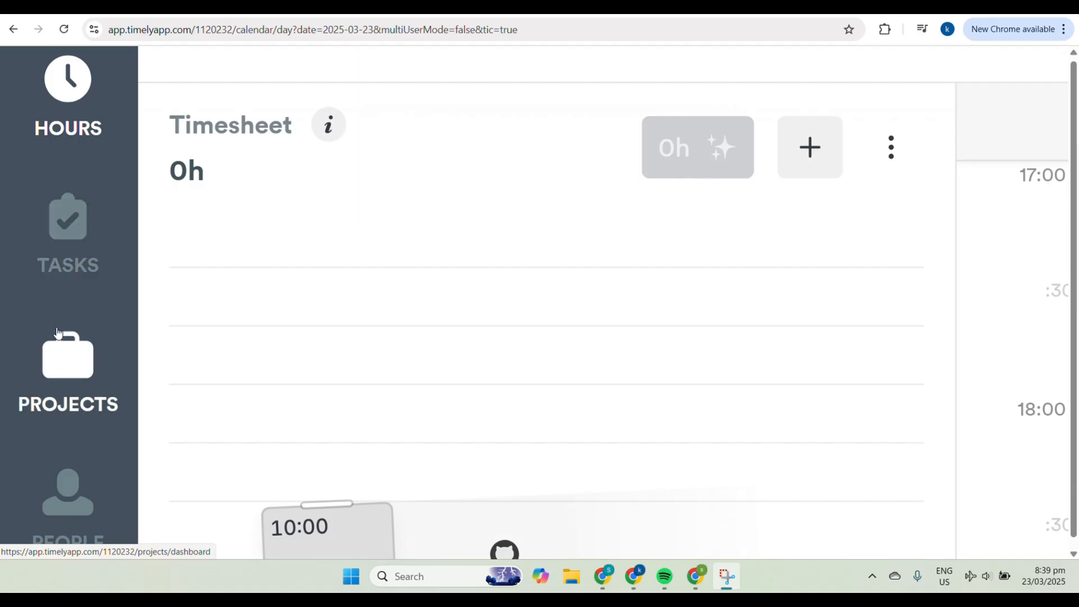
pyautogui.click(55, 382)
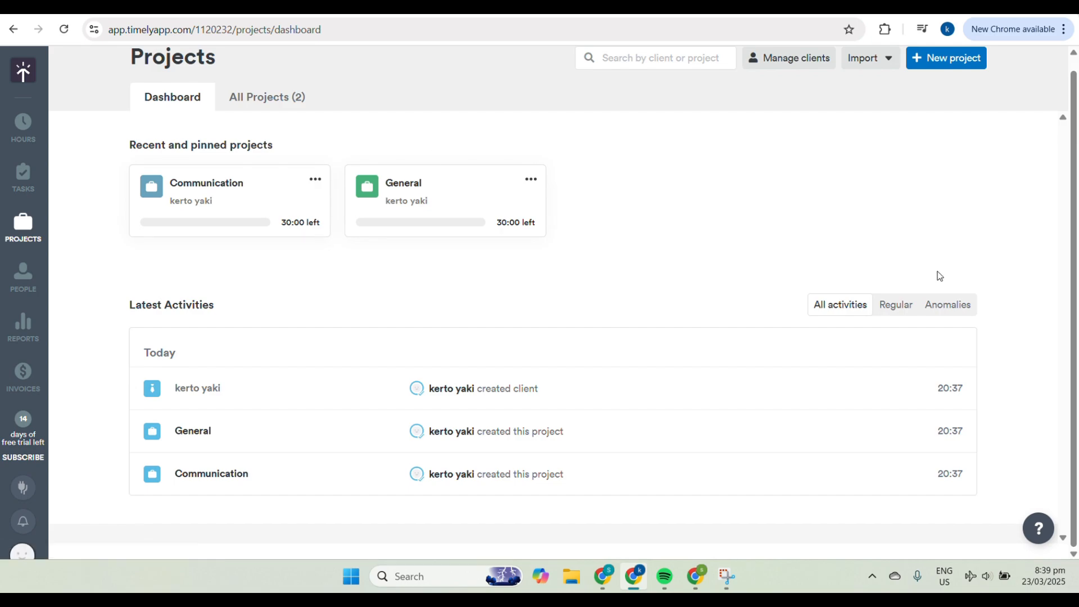
pyautogui.click(950, 63)
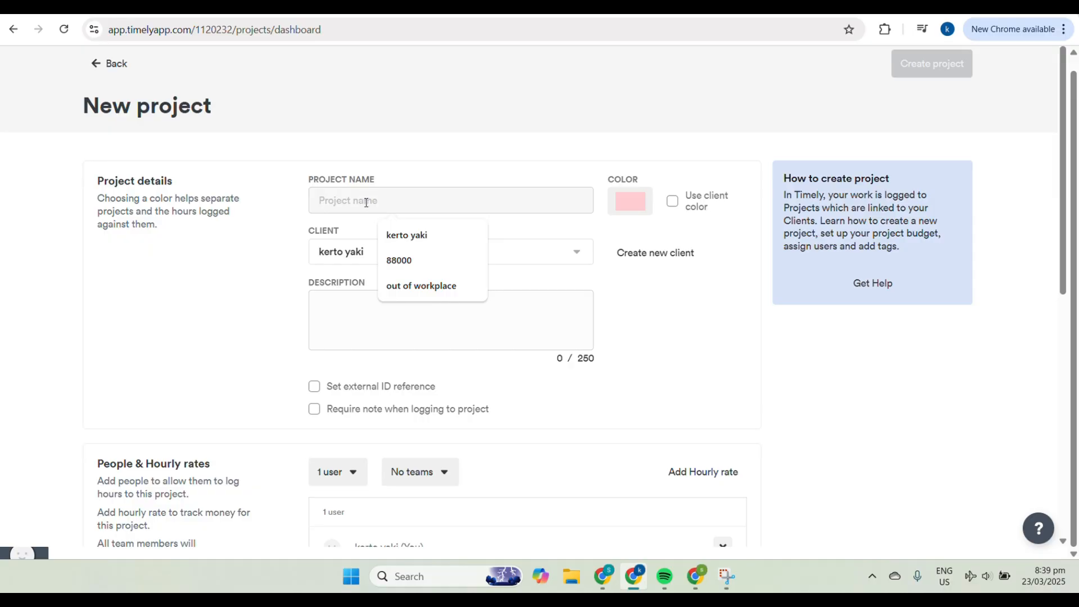
pyautogui.scroll(5, 366, 203)
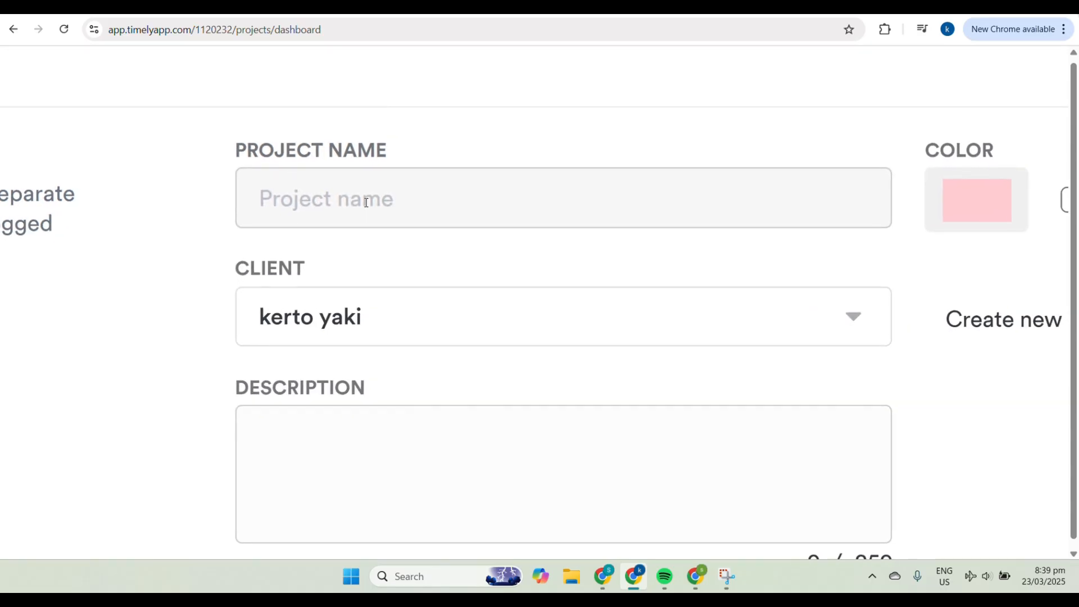
pyautogui.scroll(-4, 366, 202)
pyautogui.scroll(-3, 366, 202)
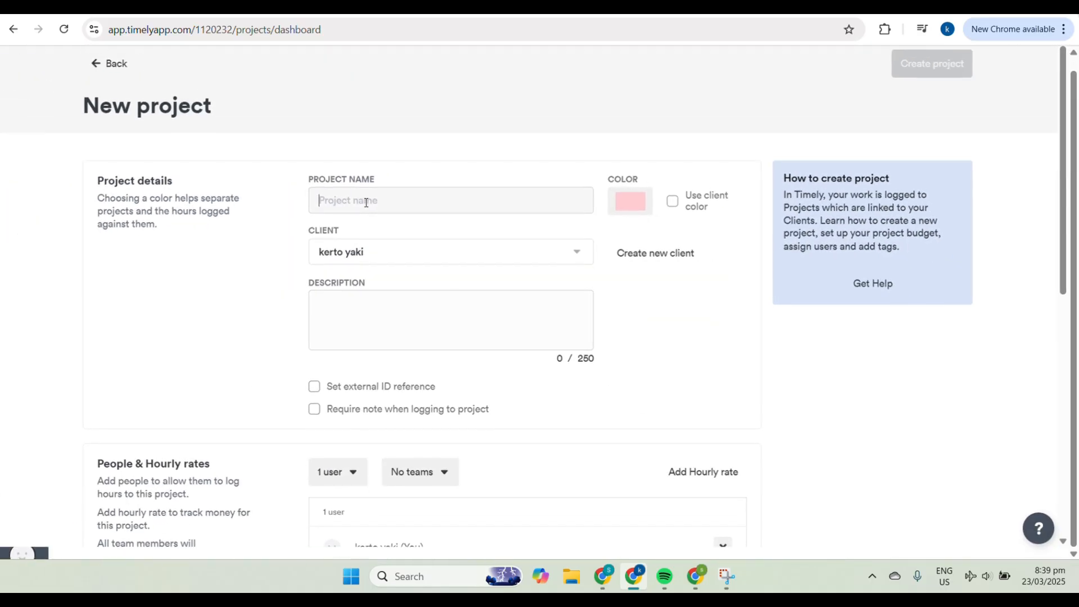
pyautogui.click(366, 202)
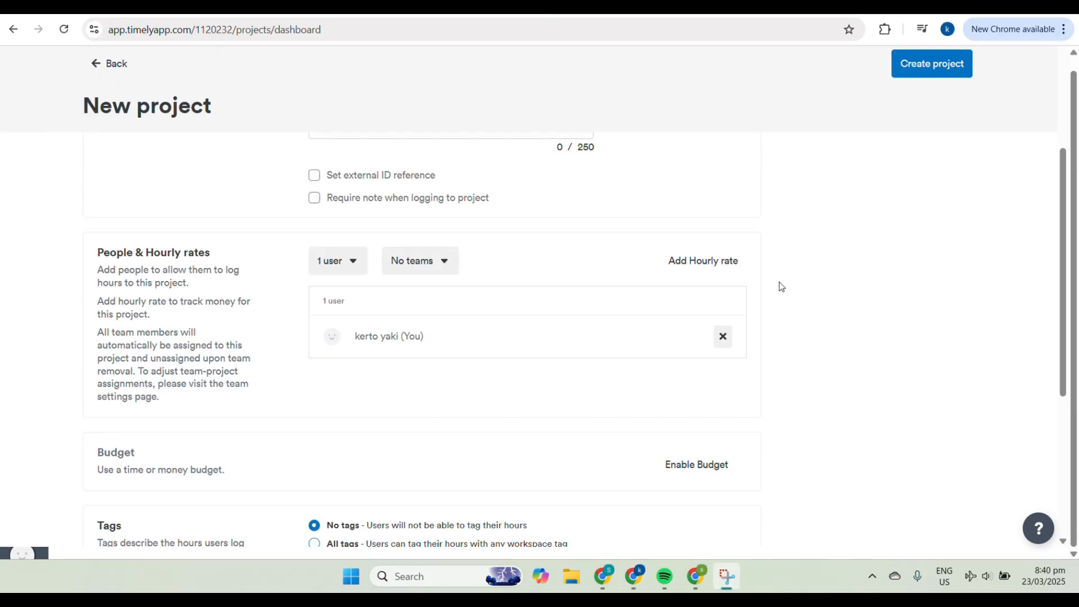
# - Add an hourly rate to the project, the same for everyone, and set it to 400 per hour
pyautogui.click(710, 267)
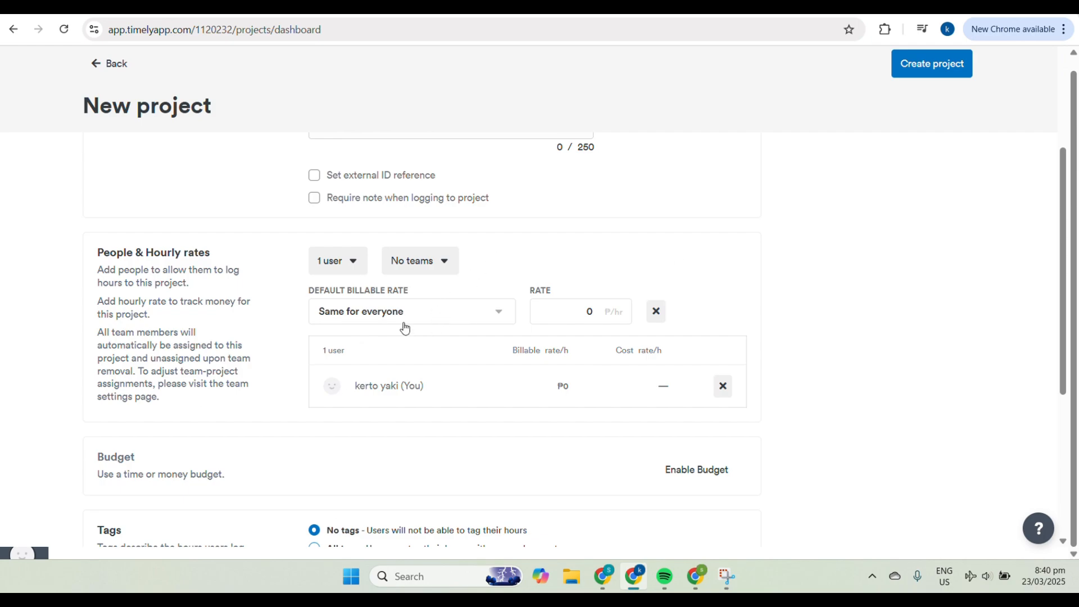
pyautogui.click(504, 317)
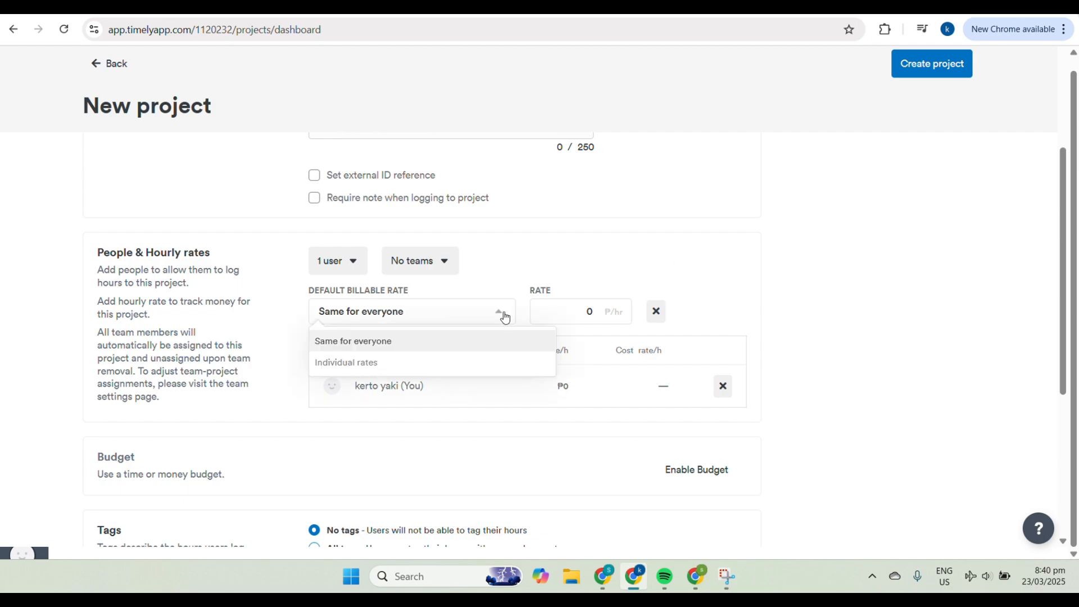
pyautogui.click(460, 340)
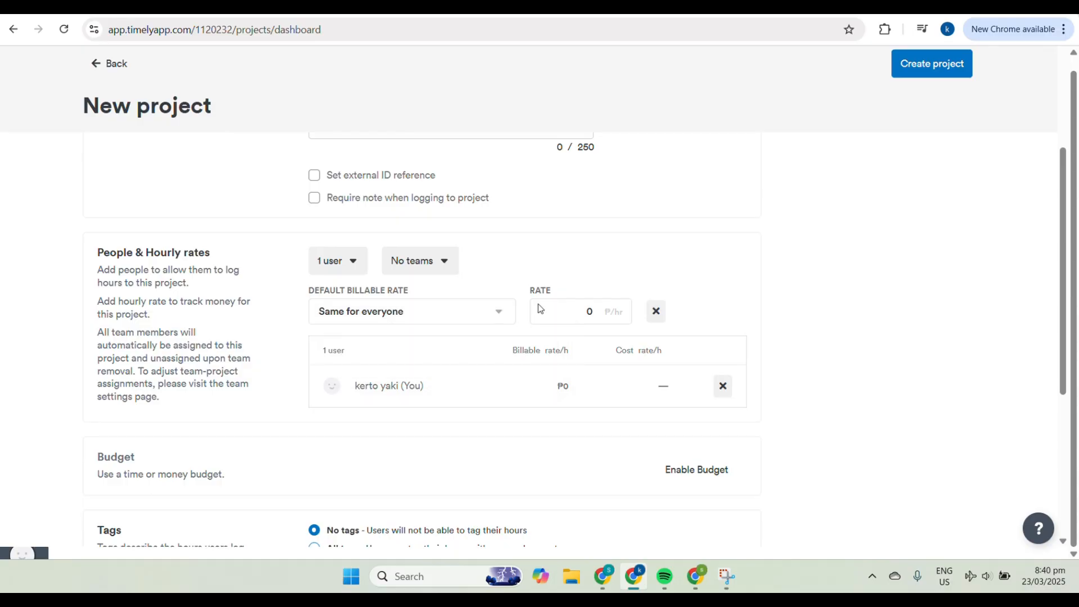
pyautogui.click(590, 312)
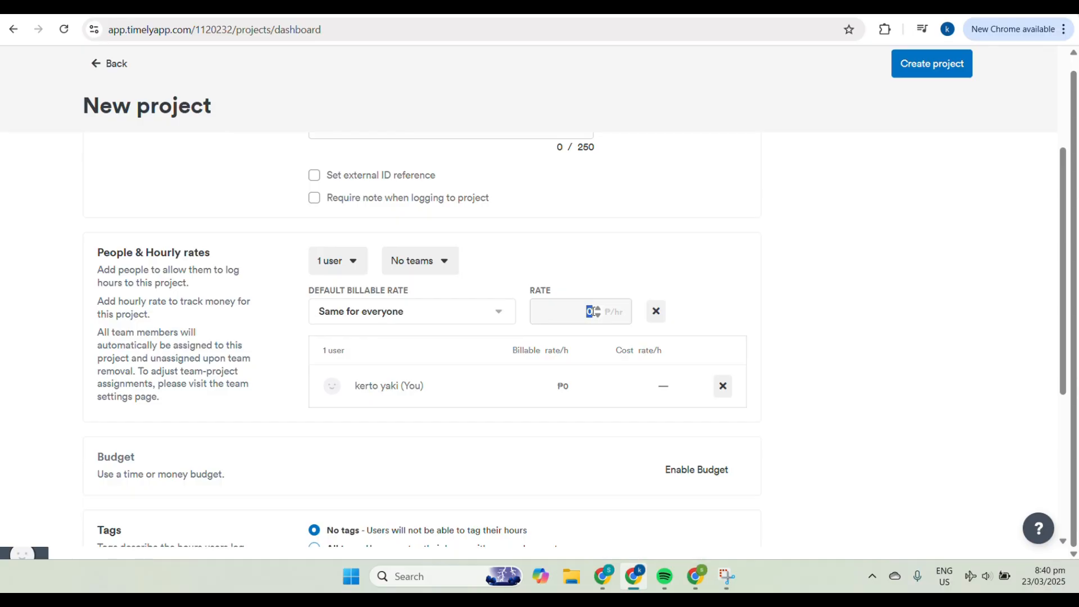
pyautogui.write('400')
# - Review the budget and tag options and create the project with No tags selected
pyautogui.scroll(-1, 640, 403)
pyautogui.scroll(-1, 472, 330)
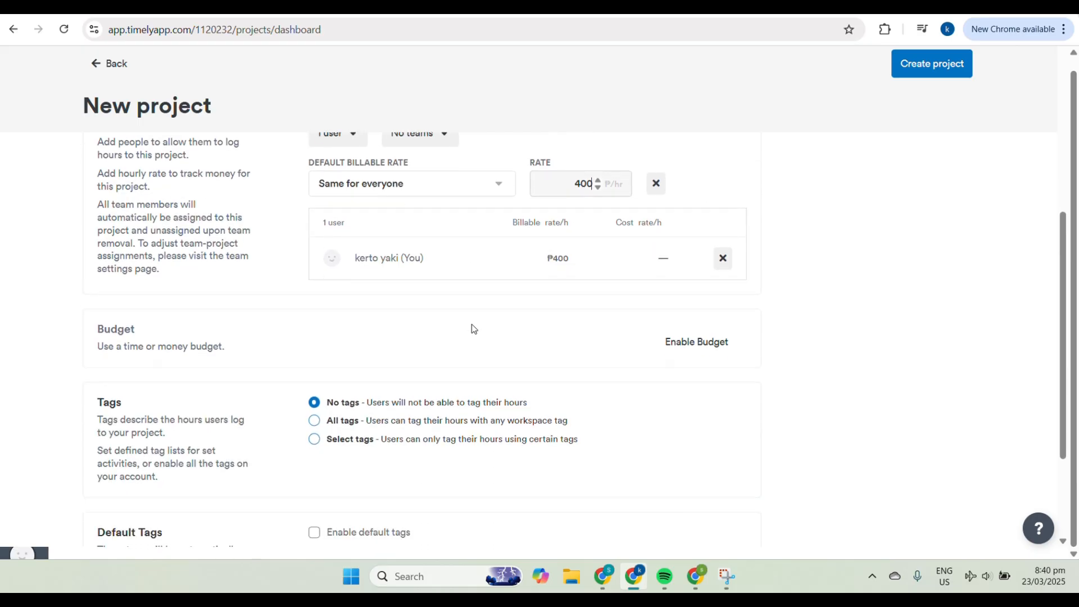
pyautogui.scroll(-2, 339, 489)
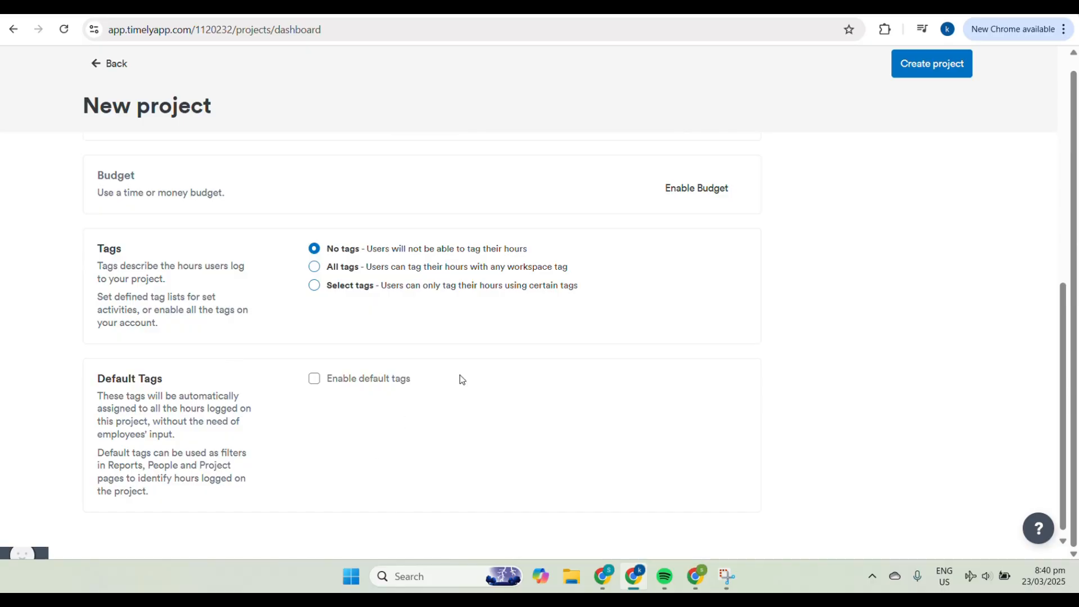
pyautogui.click(906, 63)
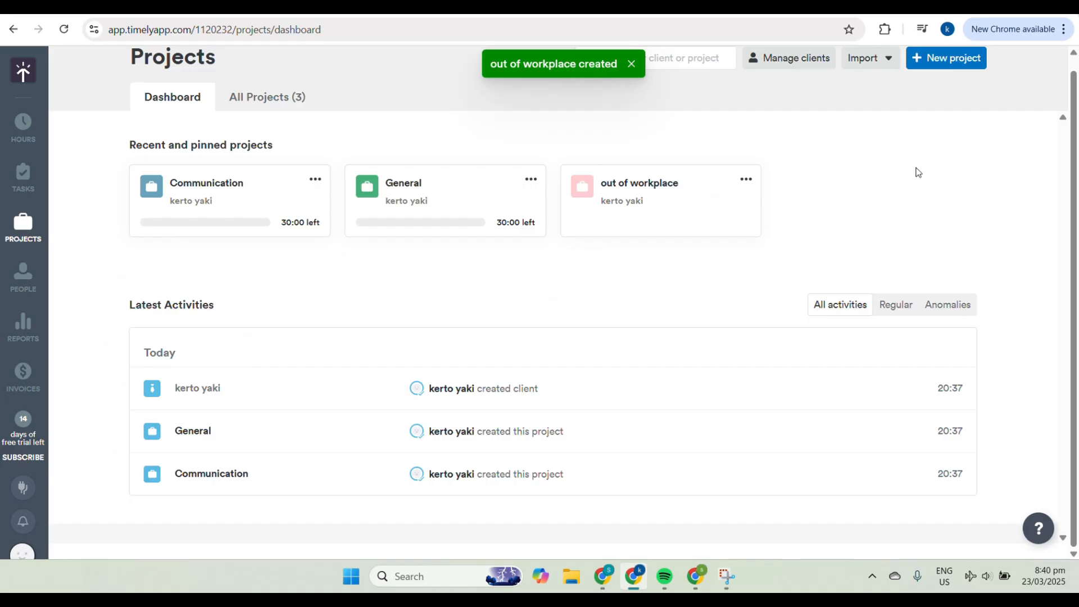
pyautogui.scroll(1, 944, 214)
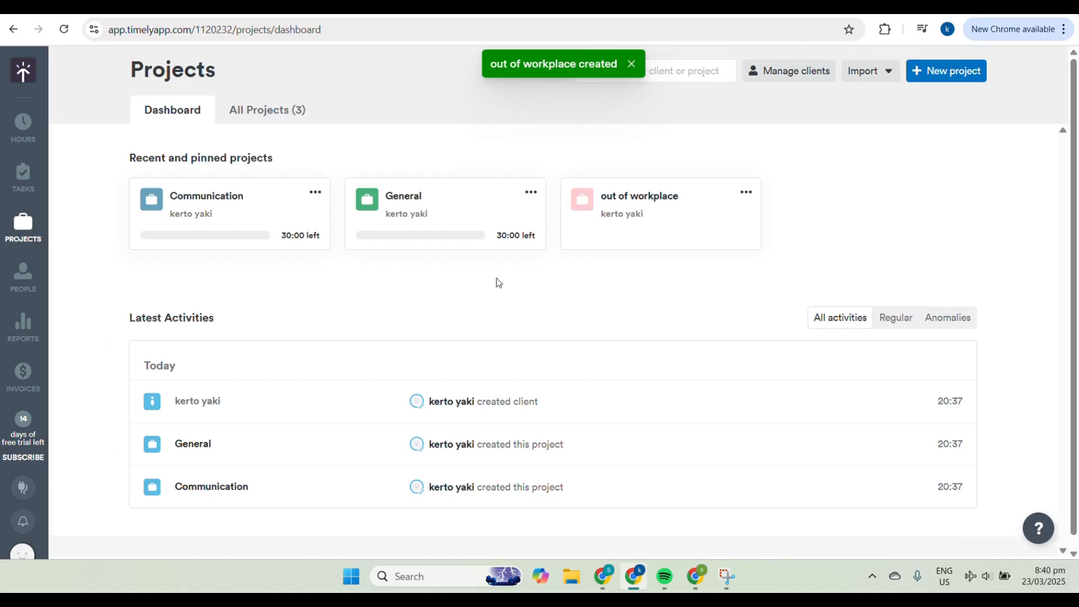
# - View the new task form on the task planning page and close it without creating a task
pyautogui.click(21, 173)
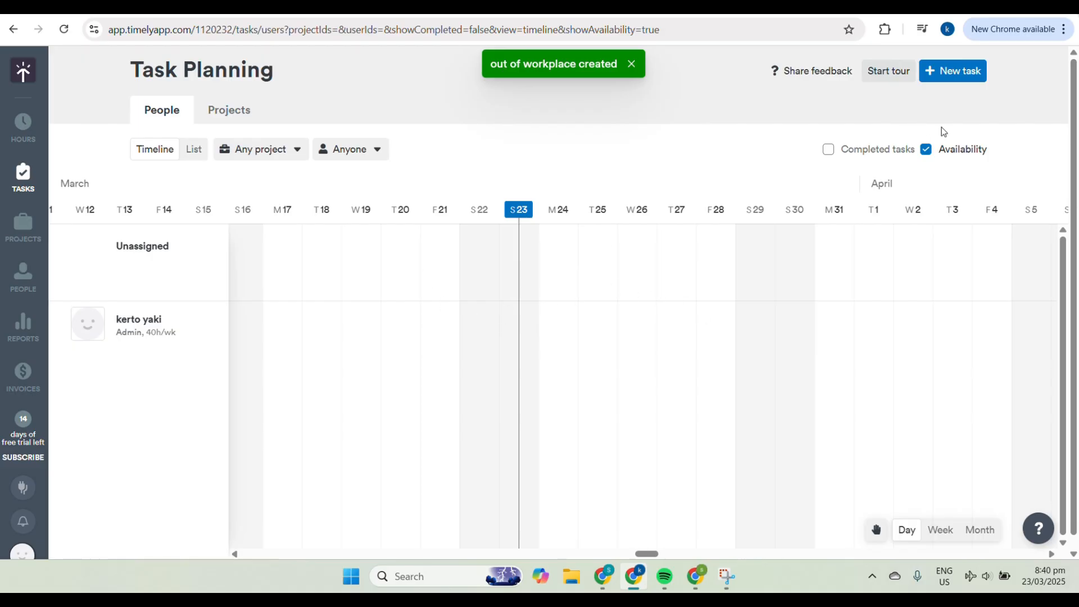
pyautogui.click(945, 73)
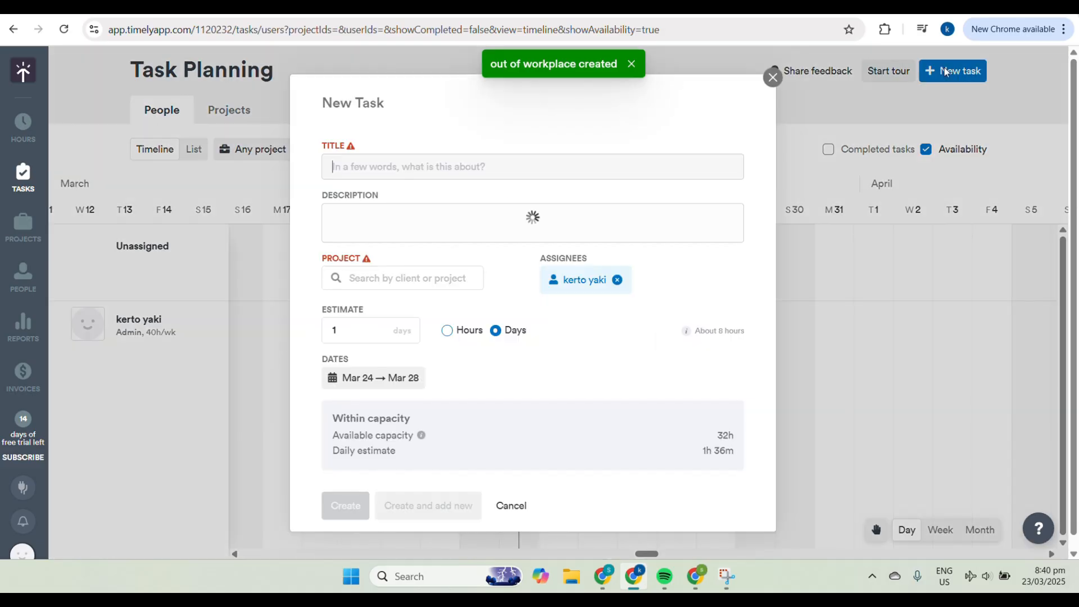
pyautogui.click(362, 173)
pyautogui.click(778, 77)
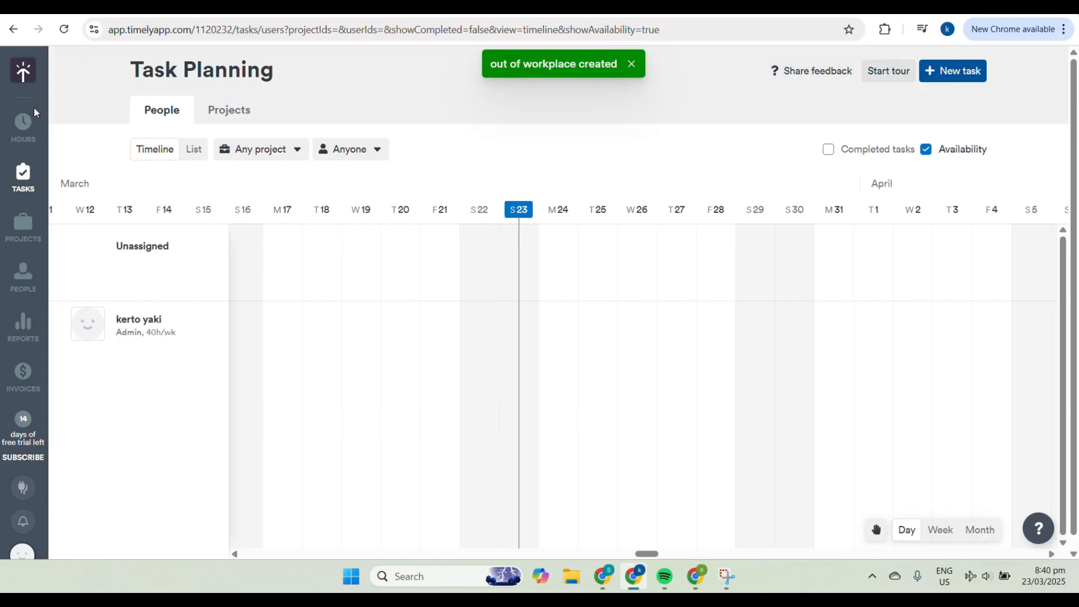
# - Look over the People dashboard, the report templates and the Invoices page
pyautogui.click(18, 299)
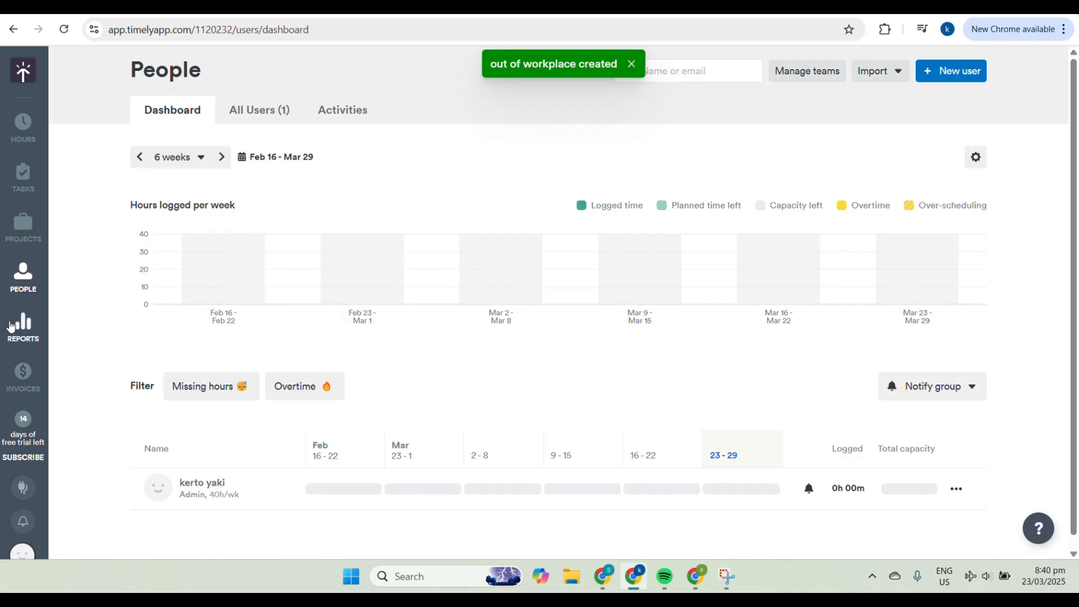
pyautogui.click(25, 331)
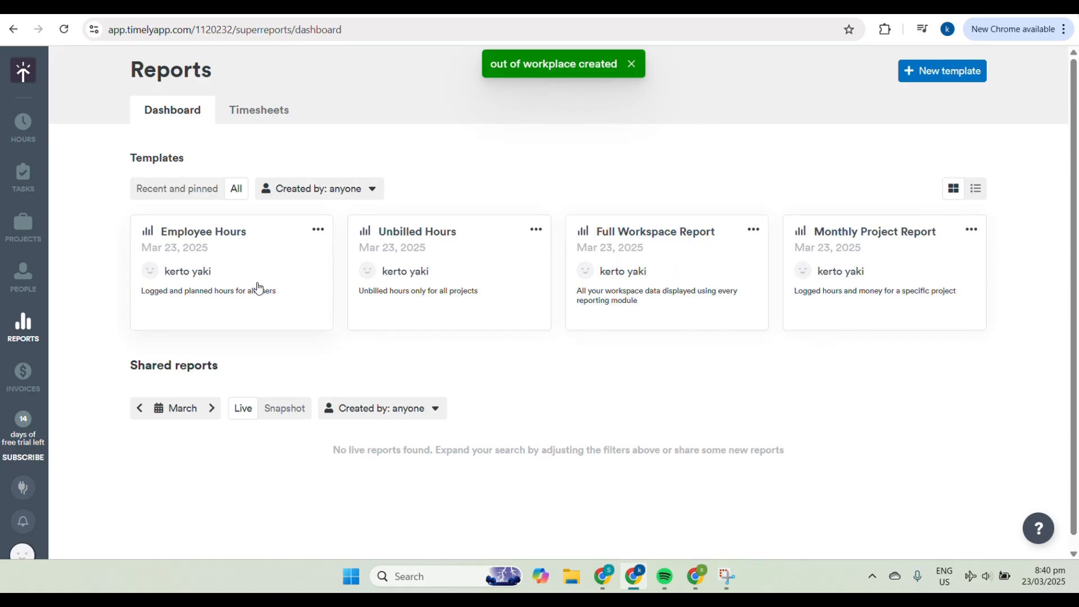
pyautogui.click(35, 376)
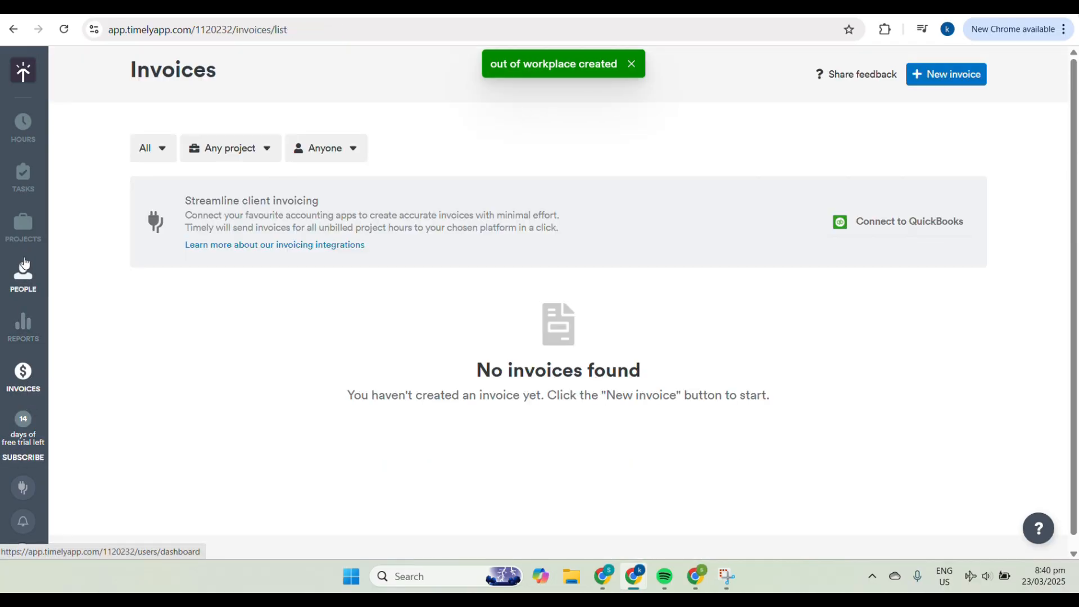
# - View the Hours page for Company, return it to Solo, and check the current workspace's menu
pyautogui.click(18, 138)
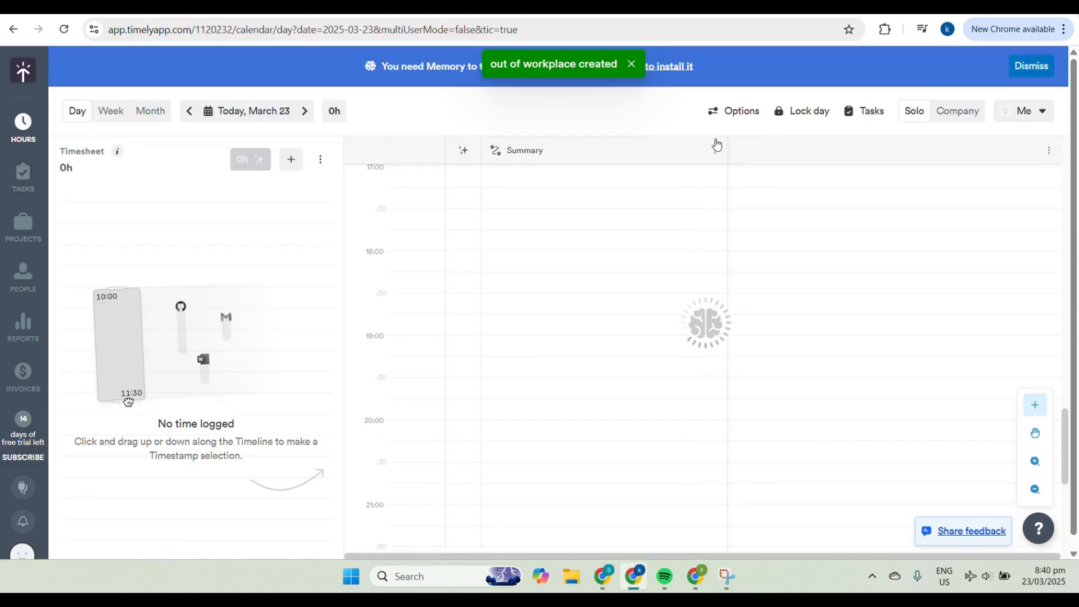
pyautogui.click(967, 123)
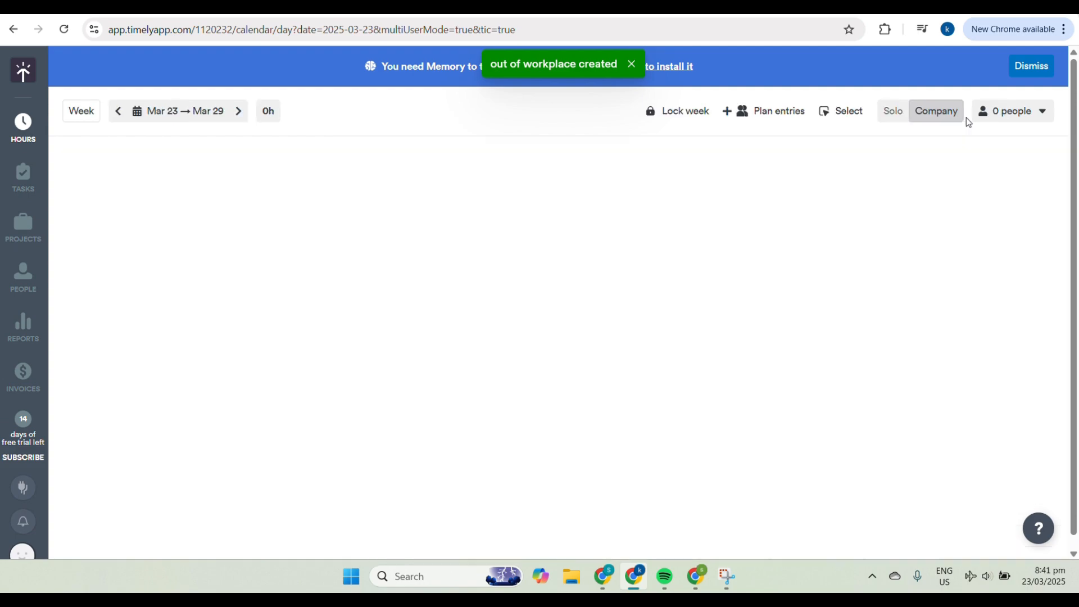
pyautogui.click(893, 112)
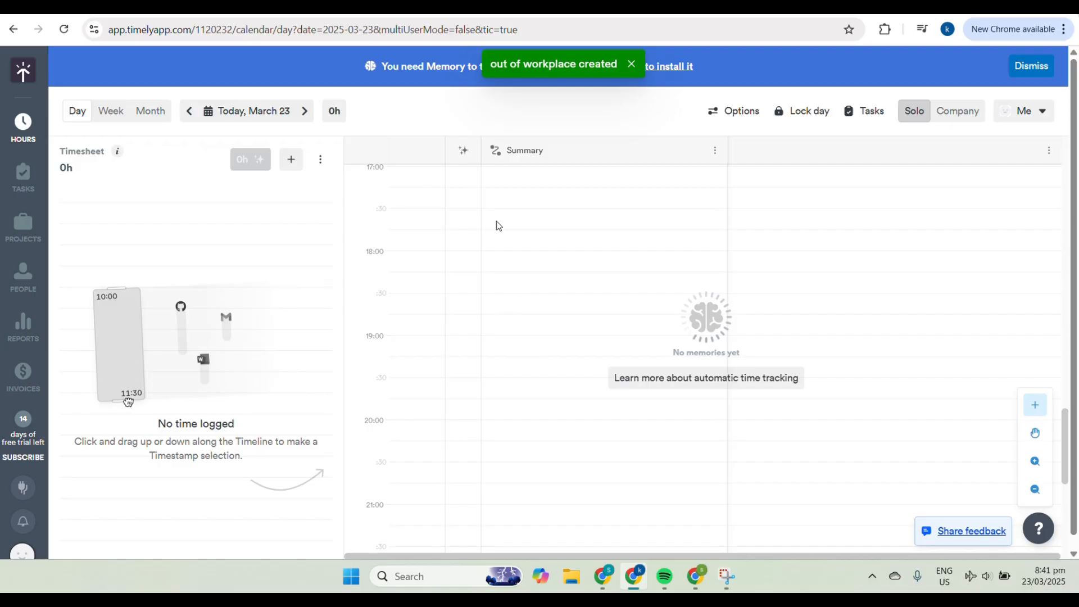
pyautogui.click(24, 71)
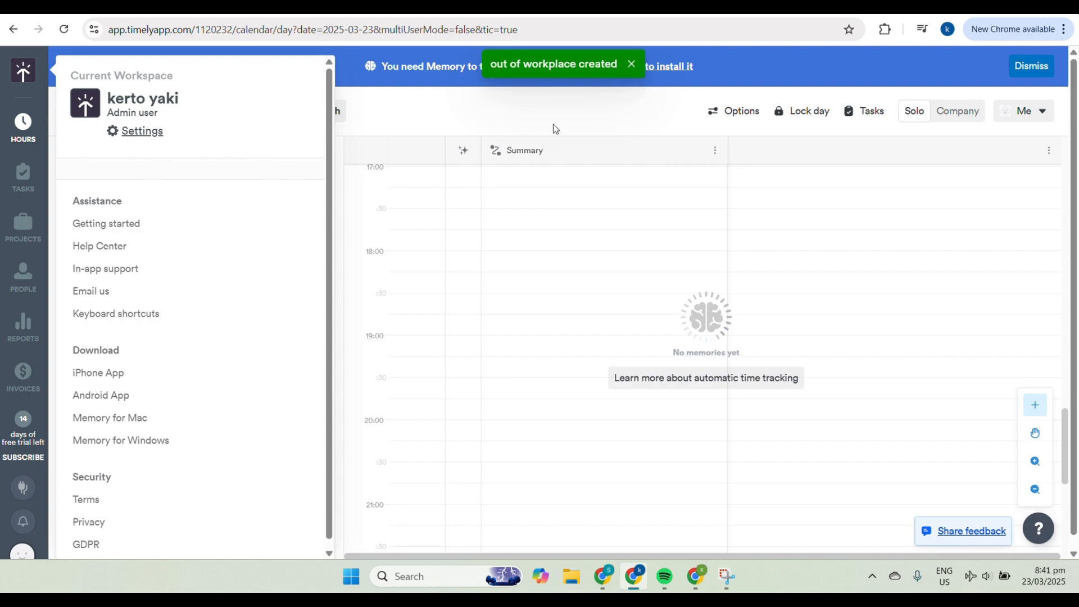
pyautogui.click(689, 115)
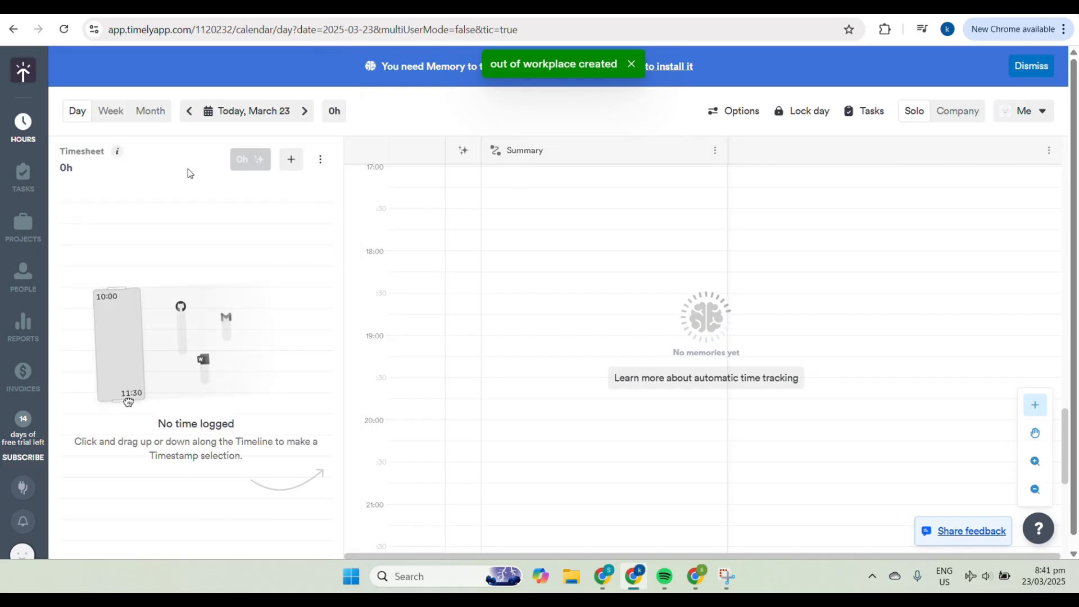
# - Preview the hours calendar in Month, Week and Day views
pyautogui.click(149, 111)
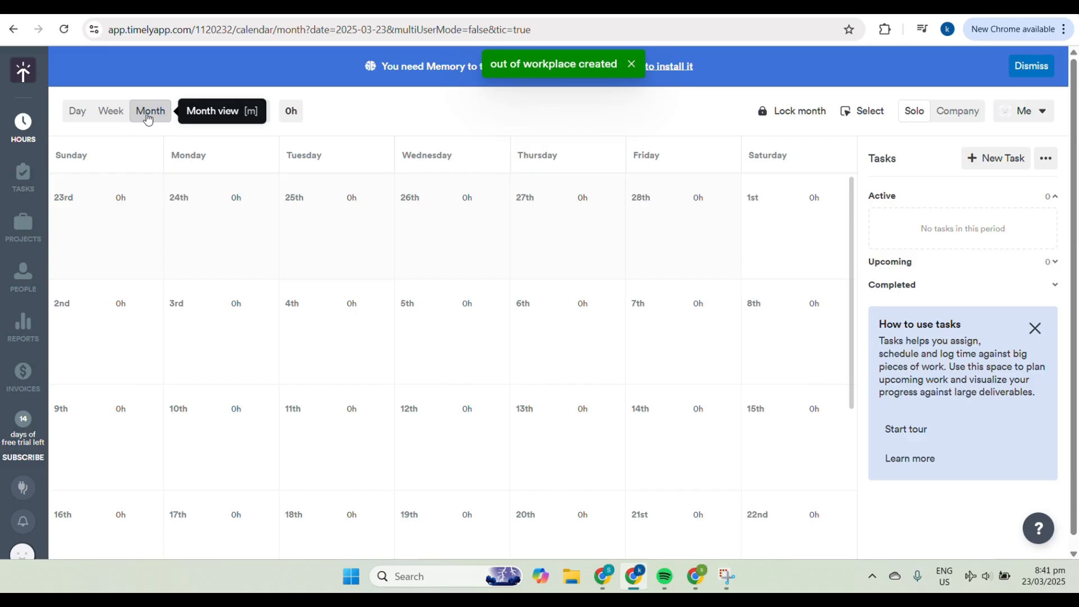
pyautogui.click(111, 115)
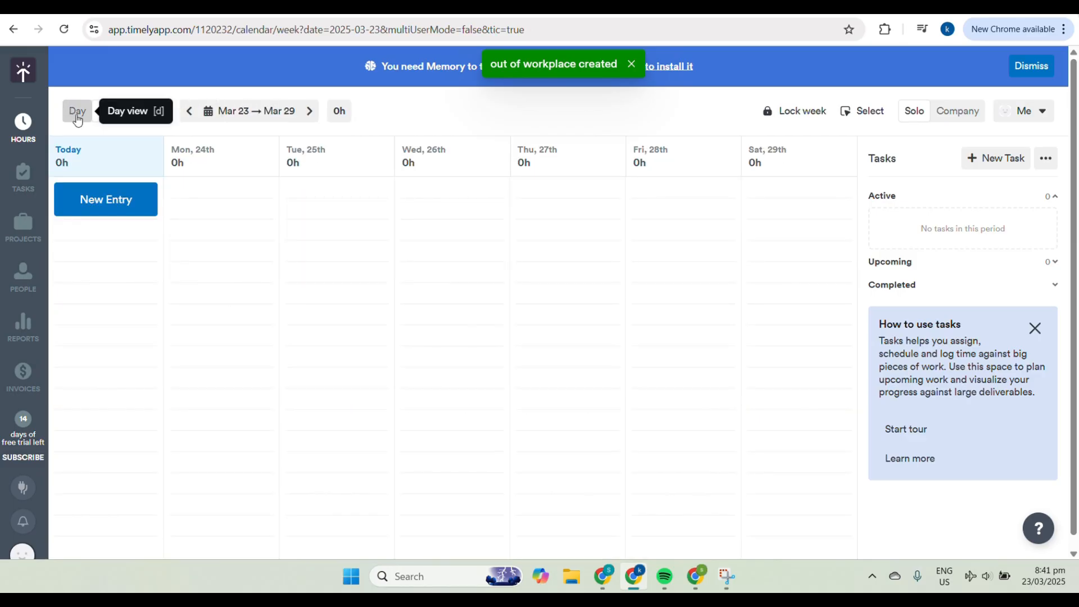
pyautogui.click(76, 111)
# - Review the latest activities on the Projects dashboard and the Timesheets section of the reports
pyautogui.click(23, 228)
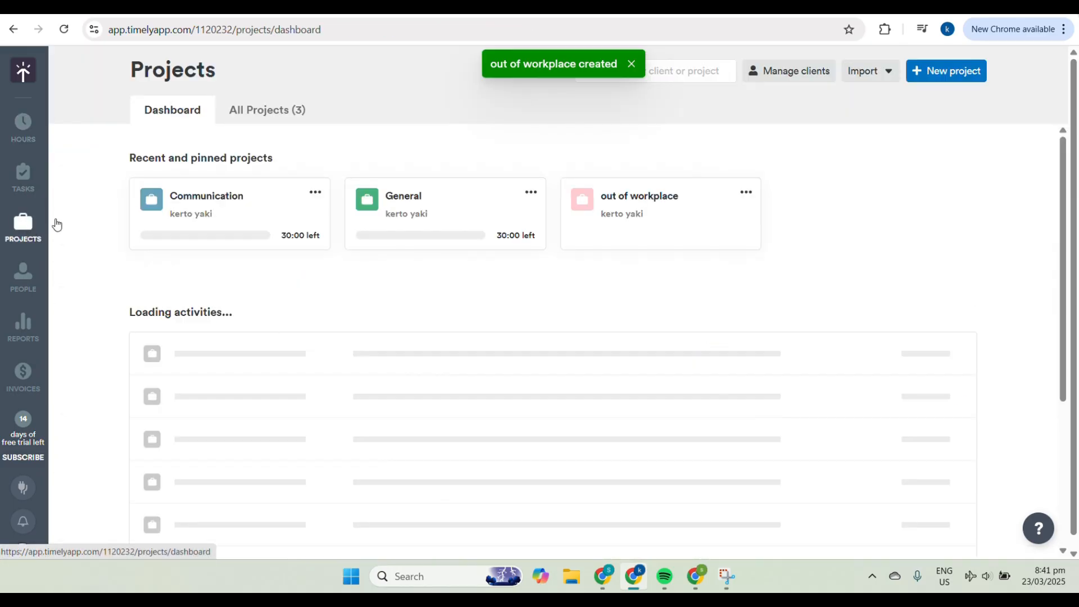
pyautogui.scroll(-1, 675, 358)
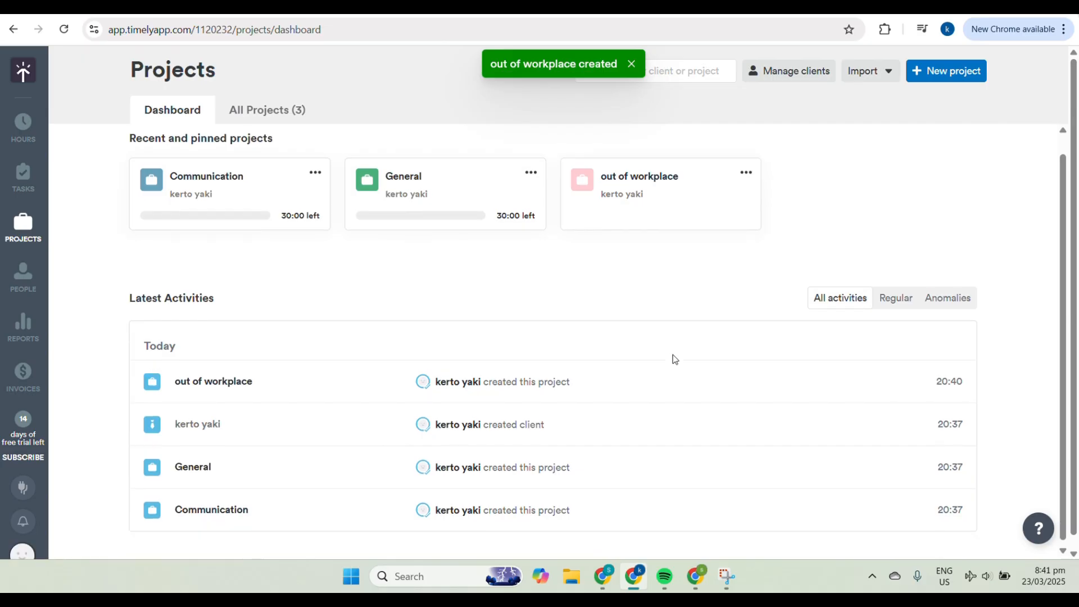
pyautogui.scroll(-1, 669, 360)
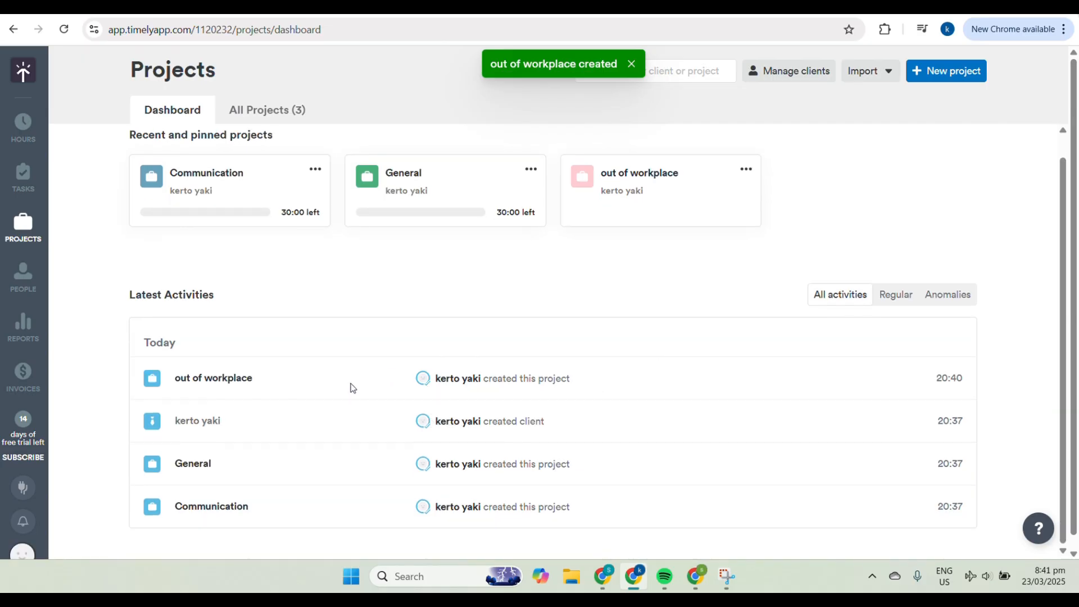
pyautogui.click(14, 335)
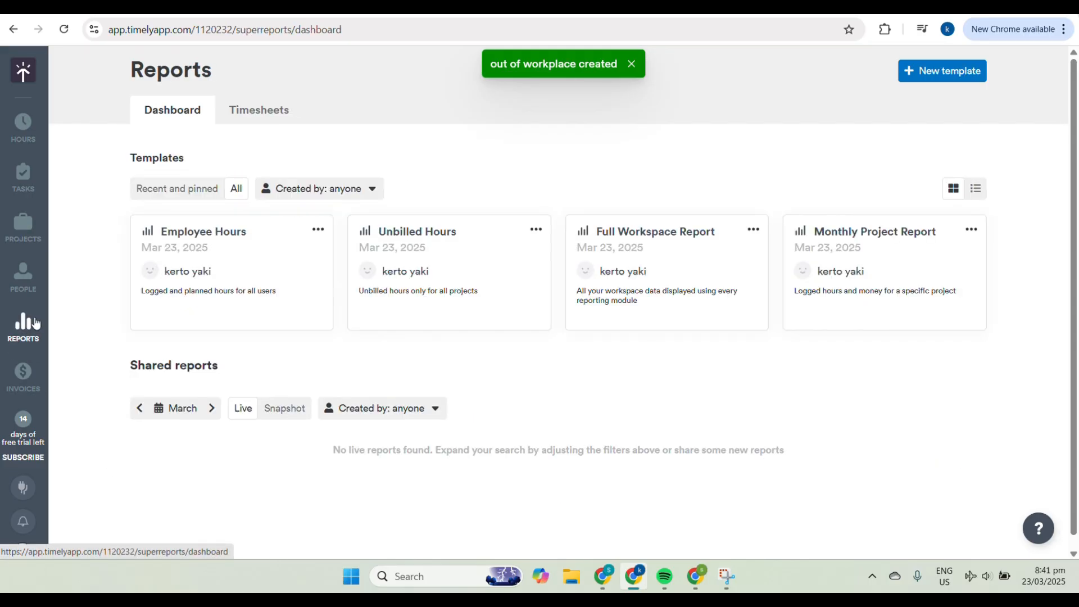
pyautogui.click(252, 107)
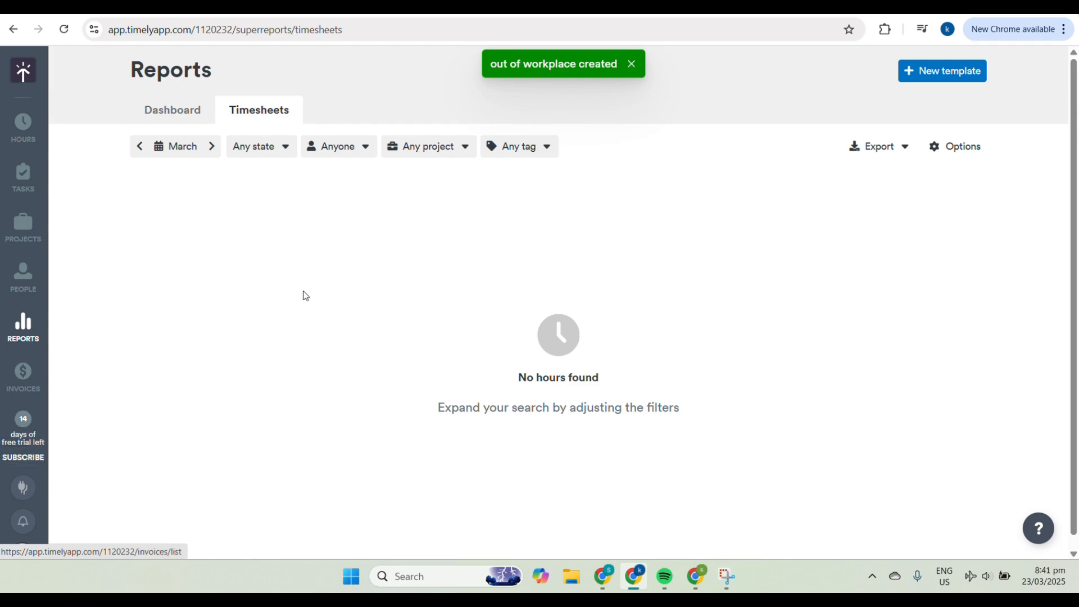
# - Open the project filter on the Invoices page
pyautogui.click(33, 387)
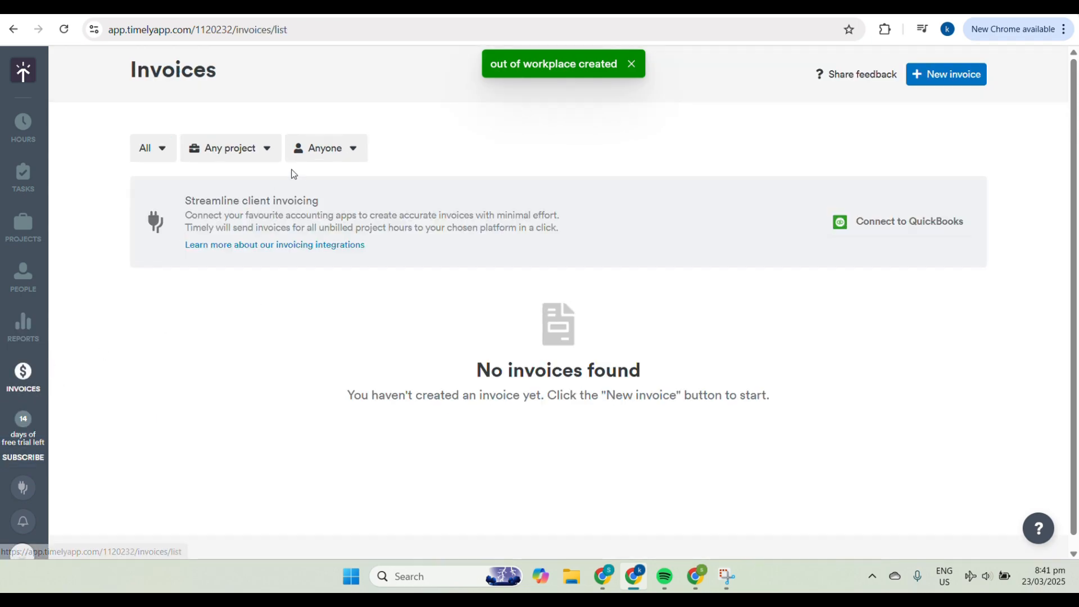
pyautogui.click(267, 151)
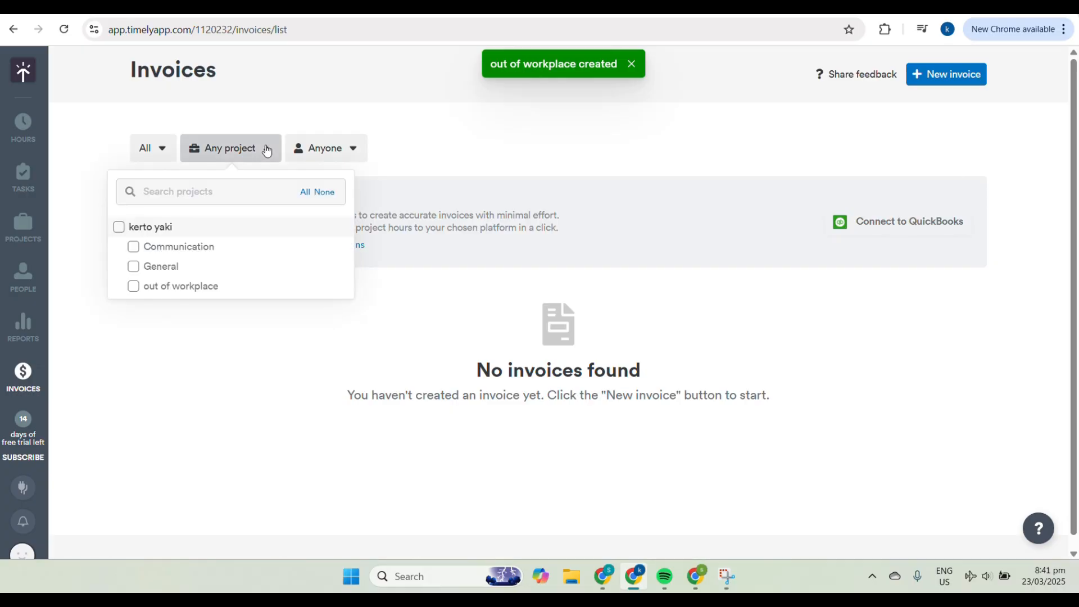